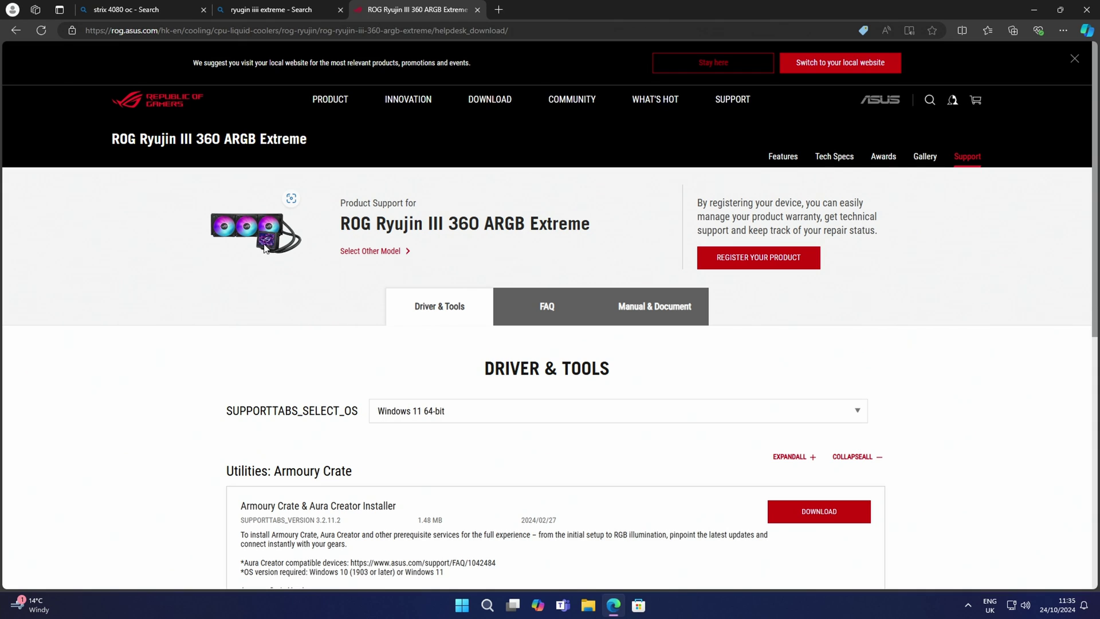
Download ArmouryCrateInstallTool.zip, the Armoury Crate & Aura Creator Installer for Windows 11 64-bit.
{"action": "scroll", "coordinate": [384, 325], "scroll_direction": "down", "scroll_amount": 2}
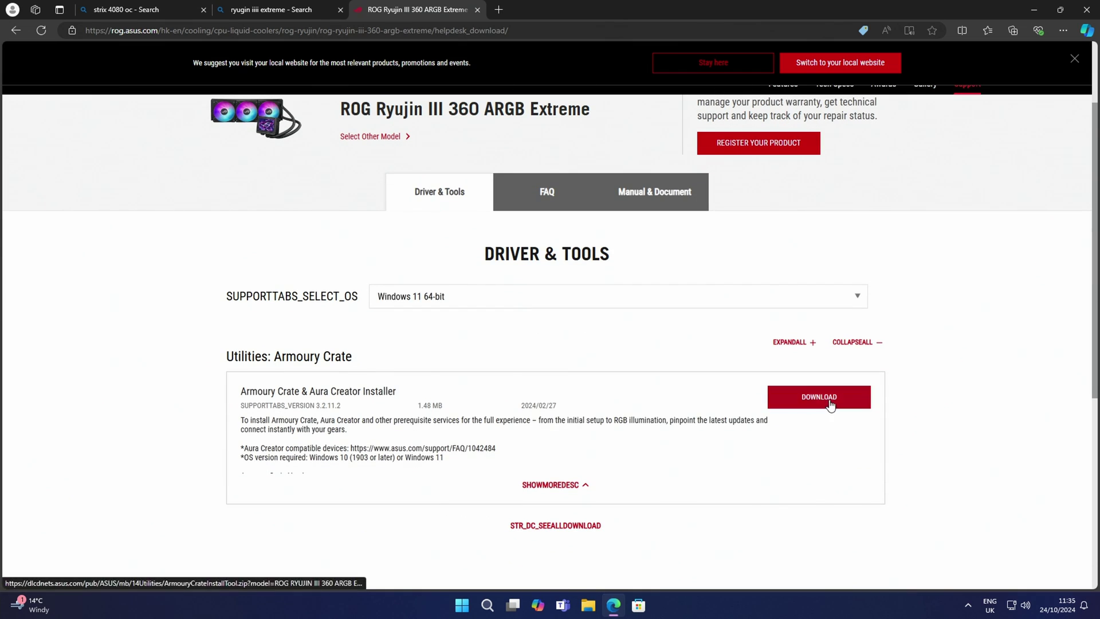
{"action": "left_click", "coordinate": [830, 404]}
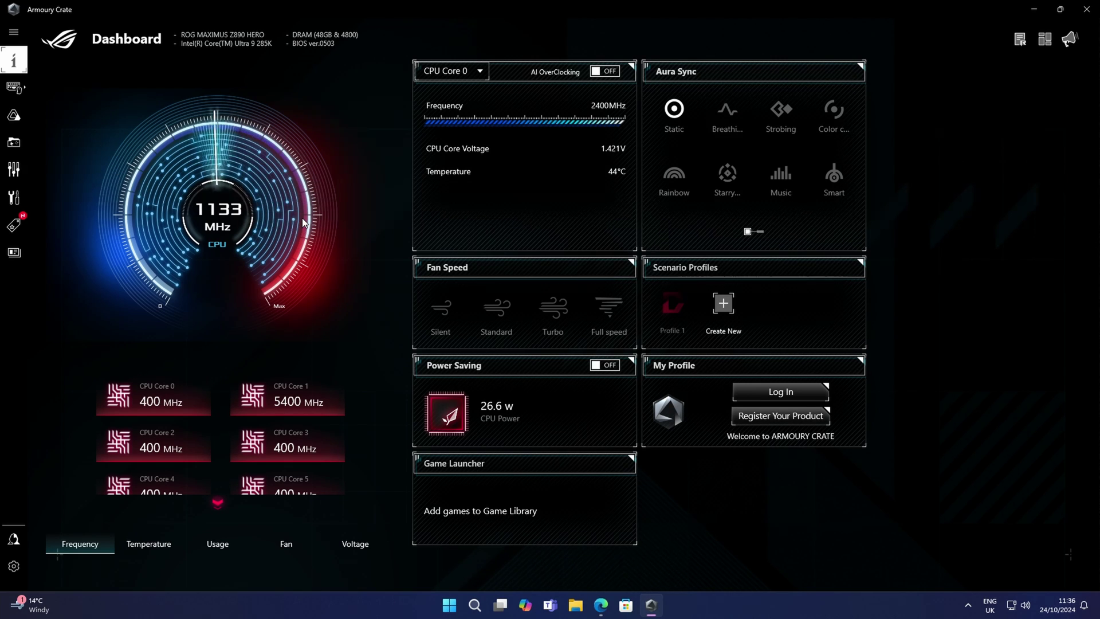
Show Aura Sync's Aura Effects, with Static red applied across the four synced devices.
{"action": "left_click", "coordinate": [14, 117]}
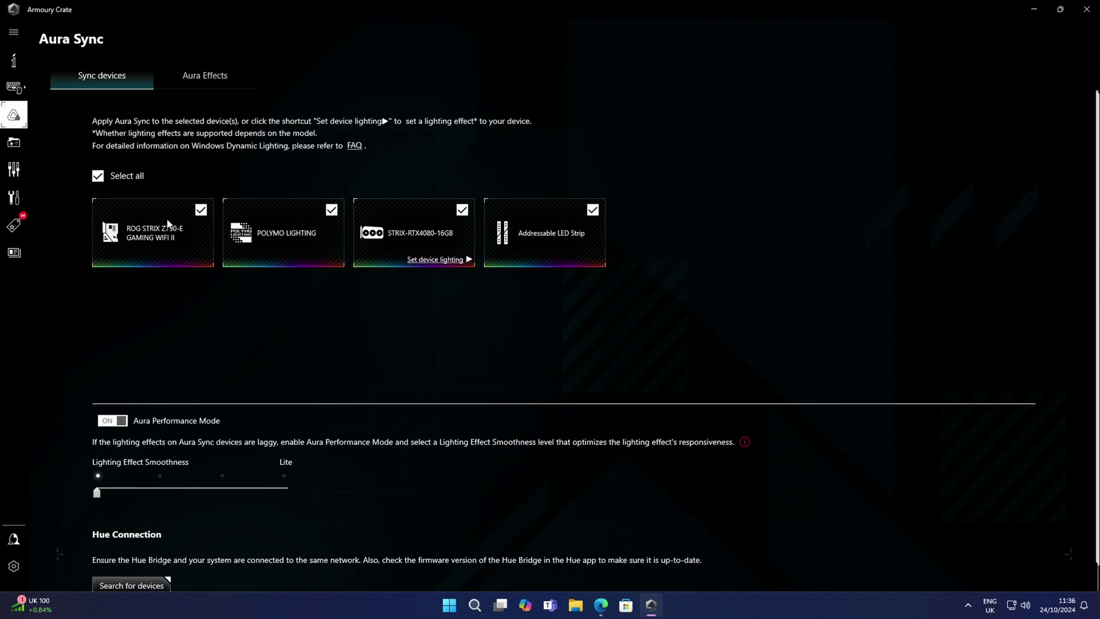
{"action": "left_click", "coordinate": [208, 77]}
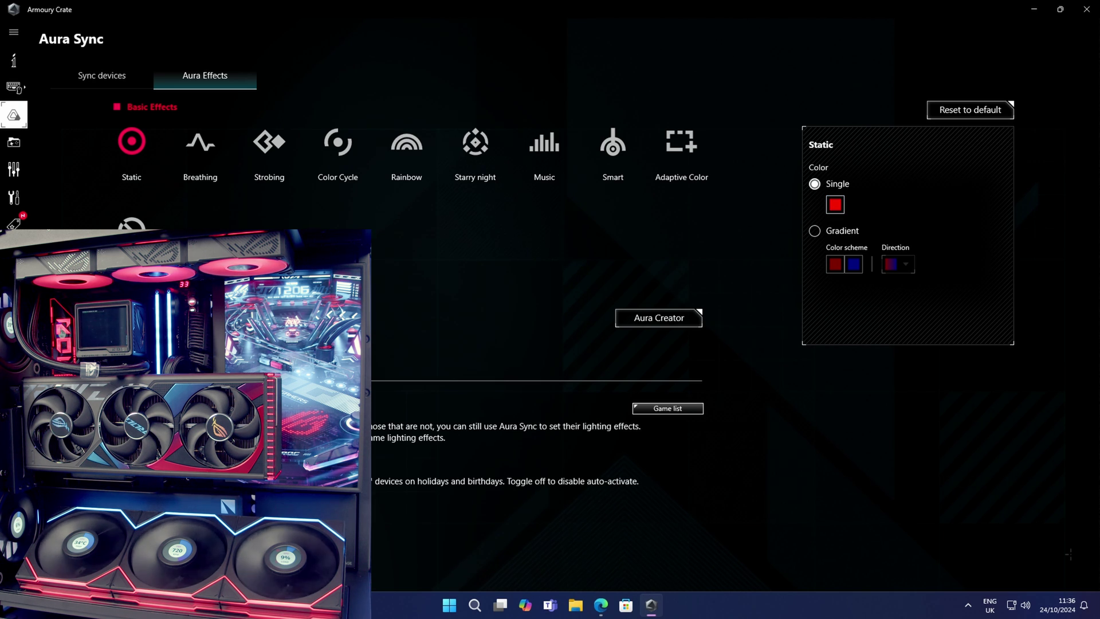
Preview the Rainbow, Color Cycle, Strobing and Breathing lighting effects.
{"action": "left_click", "coordinate": [407, 148]}
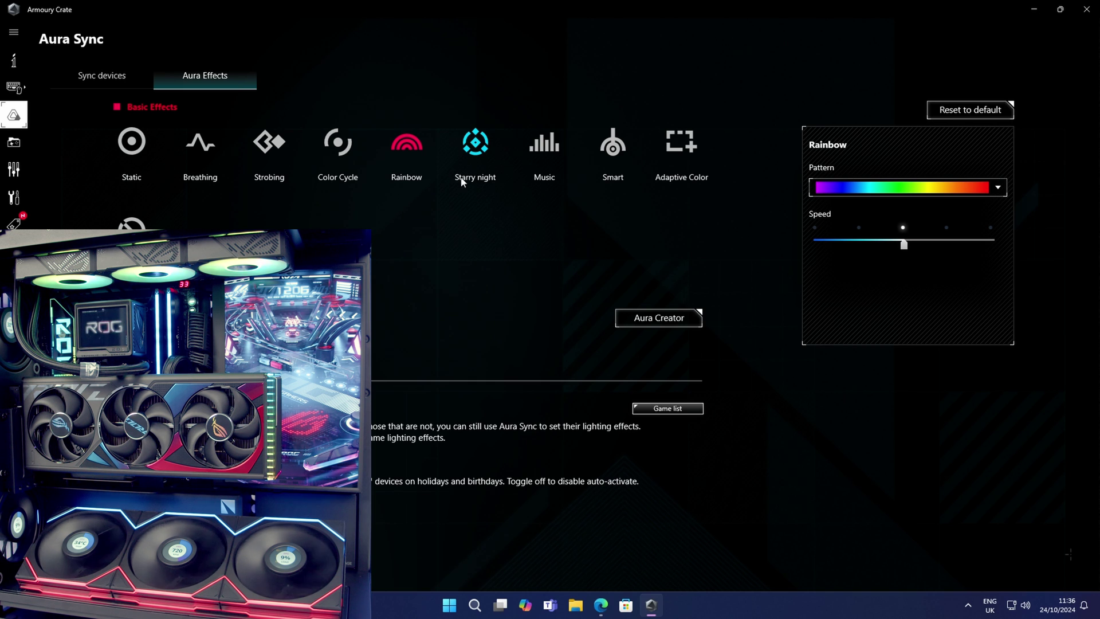
{"action": "left_click", "coordinate": [344, 150]}
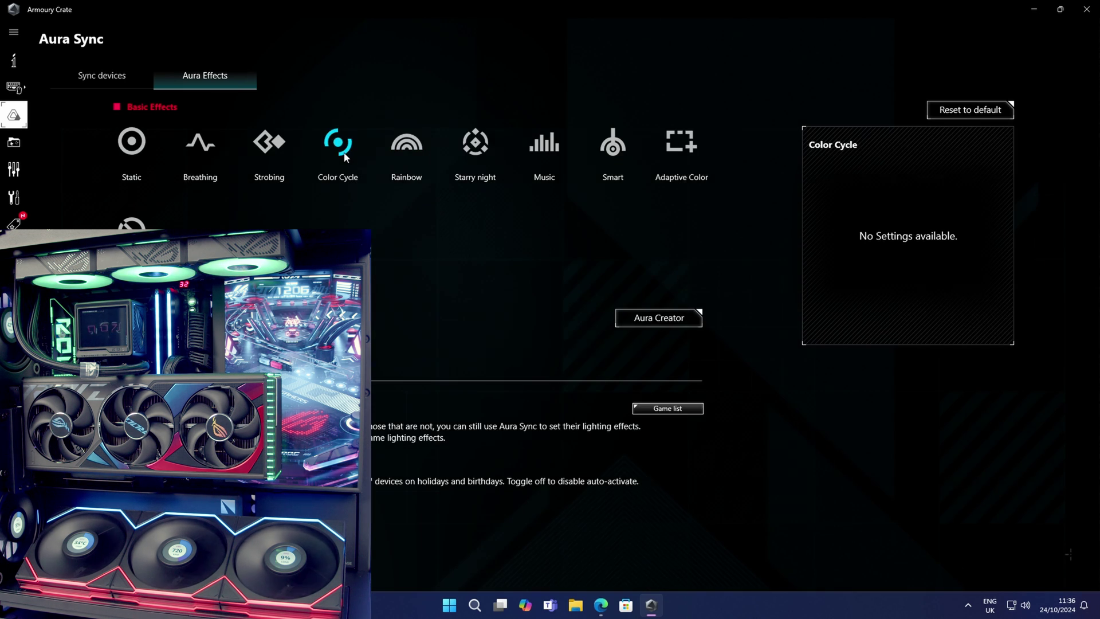
{"action": "left_click", "coordinate": [272, 151]}
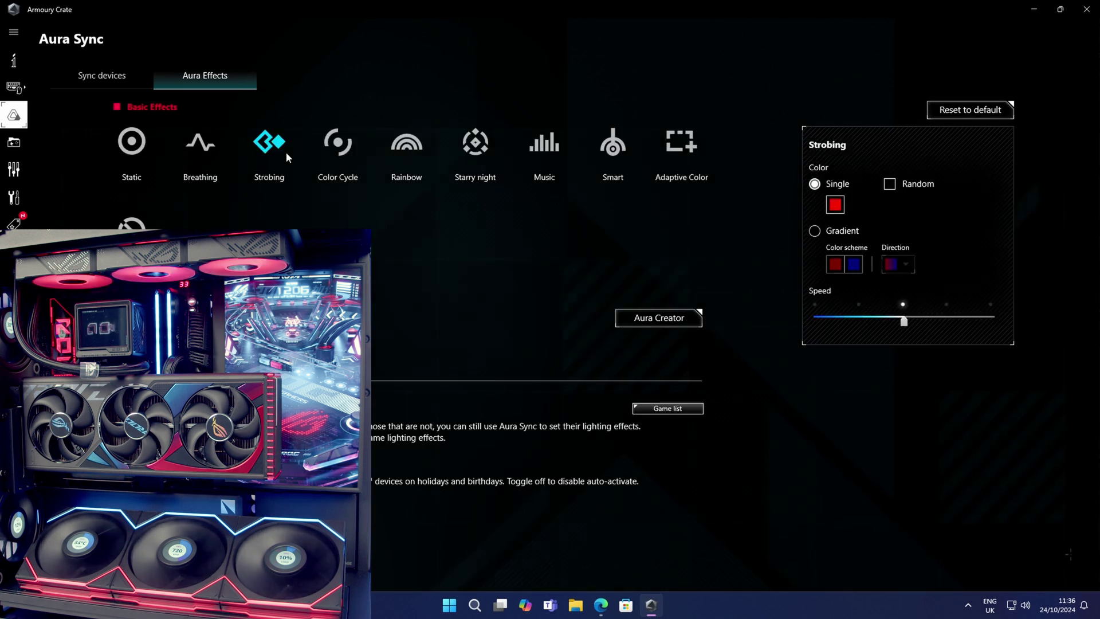
{"action": "left_click", "coordinate": [202, 150]}
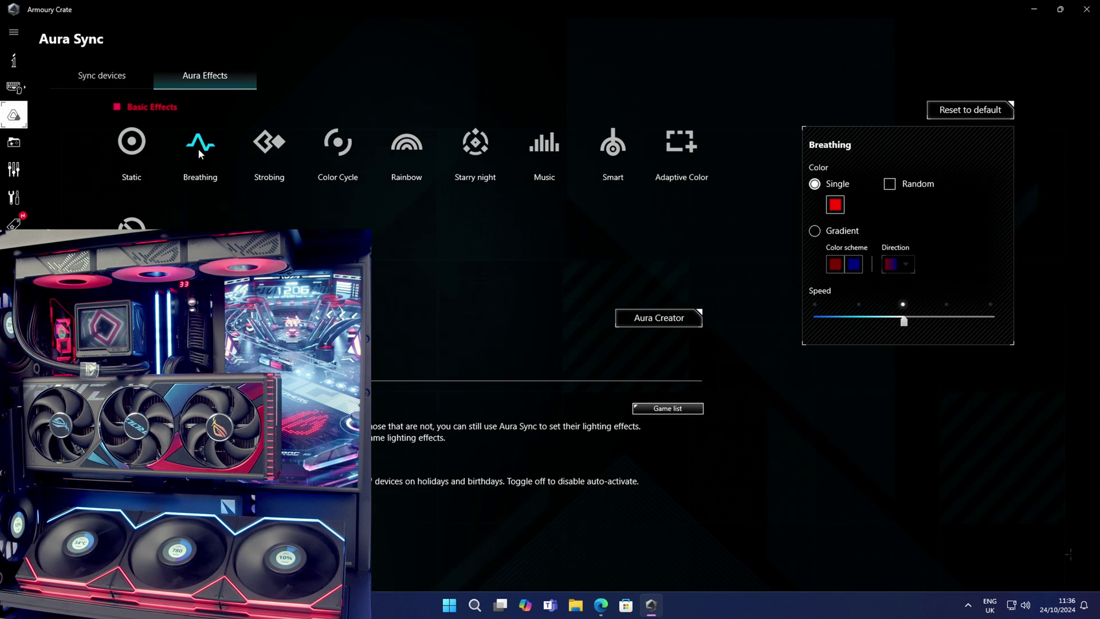
Switch back to Static and set its single colour to red after briefly trying green.
{"action": "left_click", "coordinate": [132, 143]}
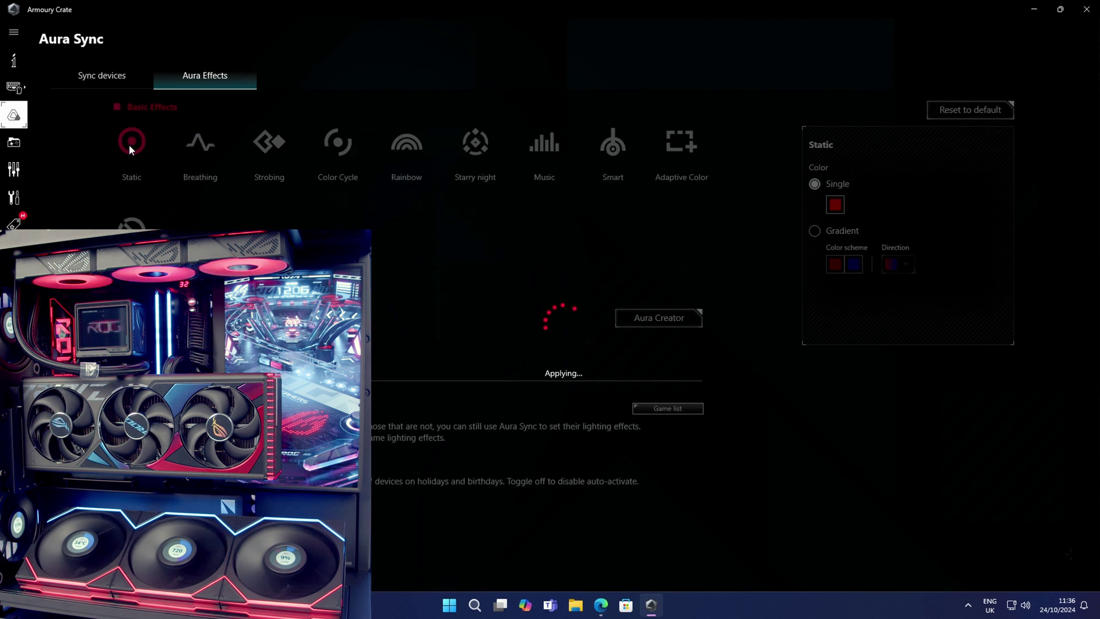
{"action": "left_click", "coordinate": [837, 204]}
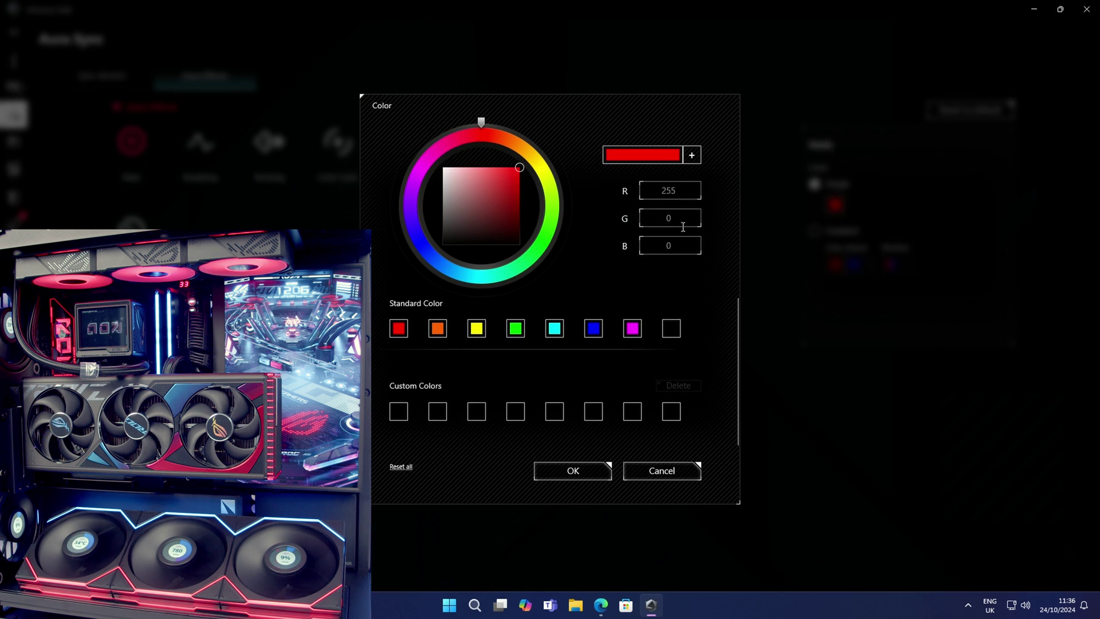
{"action": "left_click", "coordinate": [519, 332]}
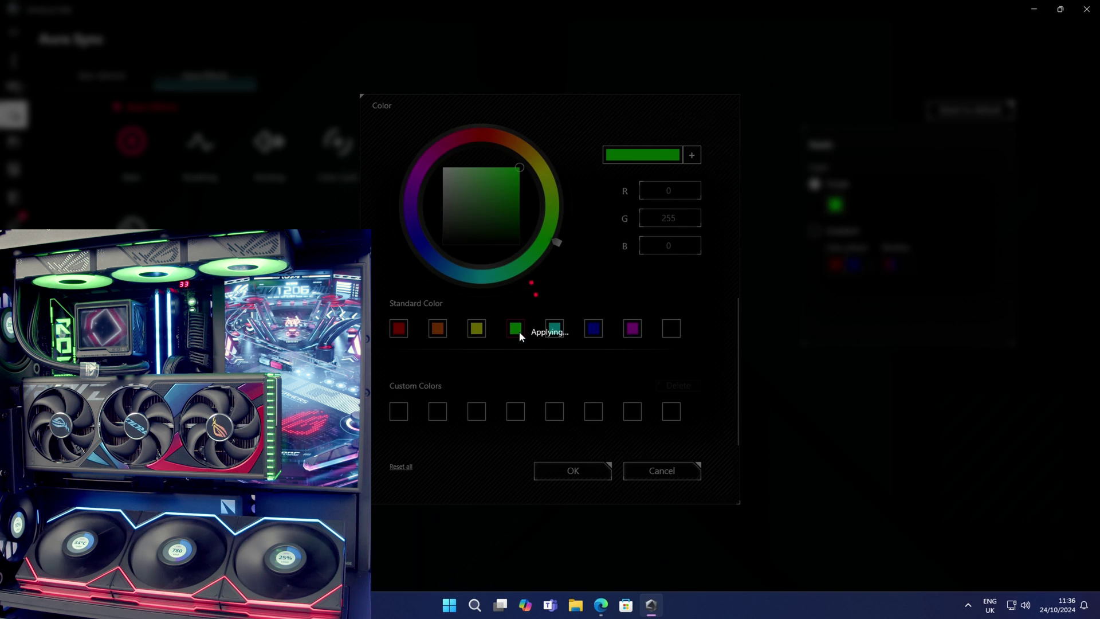
{"action": "left_click", "coordinate": [399, 327]}
{"action": "left_click", "coordinate": [574, 470]}
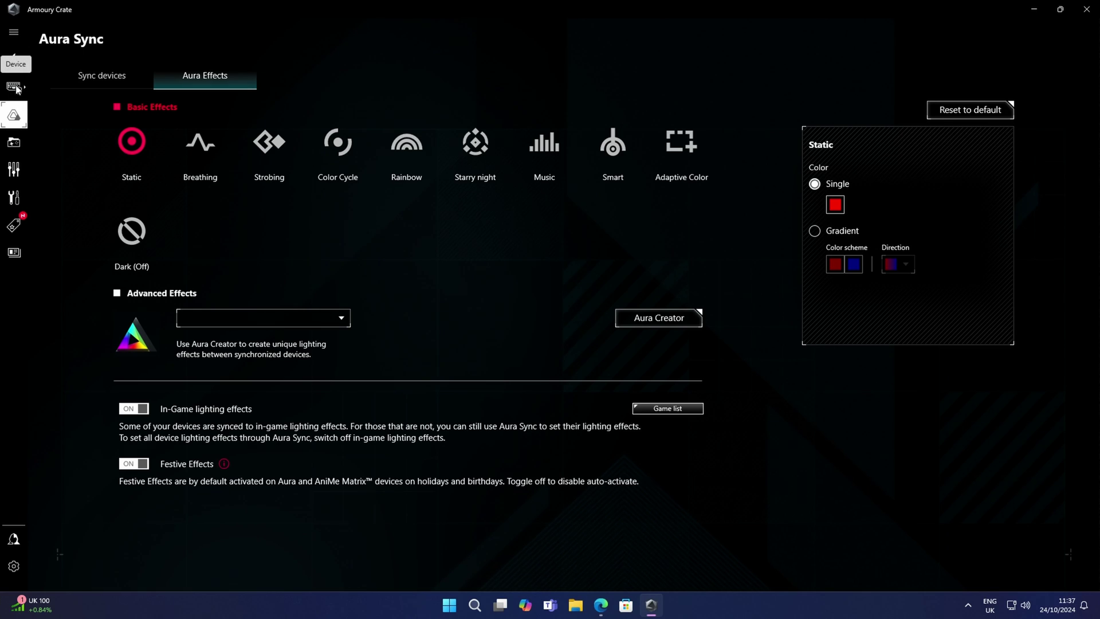
Play the red ROG logo animation on the ROG Ryujin III Extreme LCD, then preview the Time option.
{"action": "left_click", "coordinate": [17, 89]}
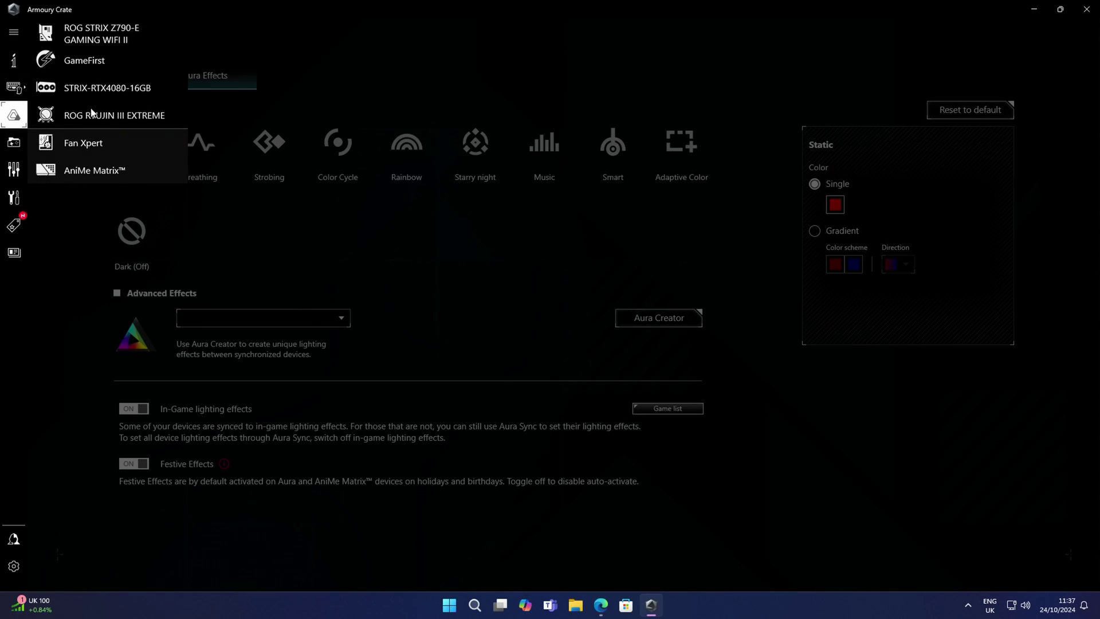
{"action": "left_click", "coordinate": [102, 117]}
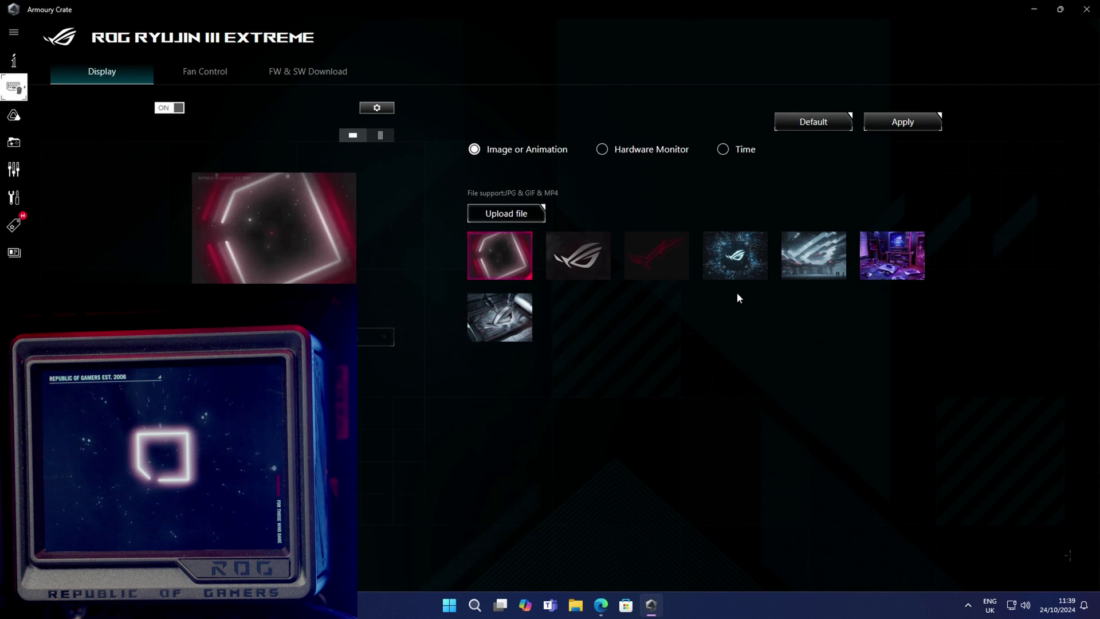
{"action": "left_click", "coordinate": [662, 256]}
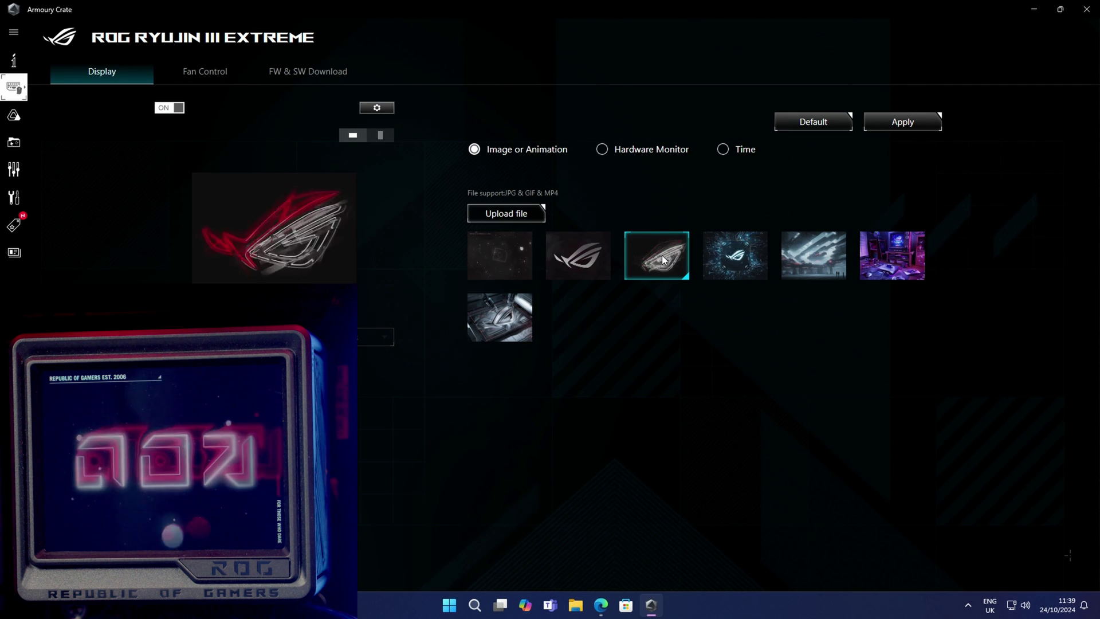
{"action": "left_click", "coordinate": [899, 126]}
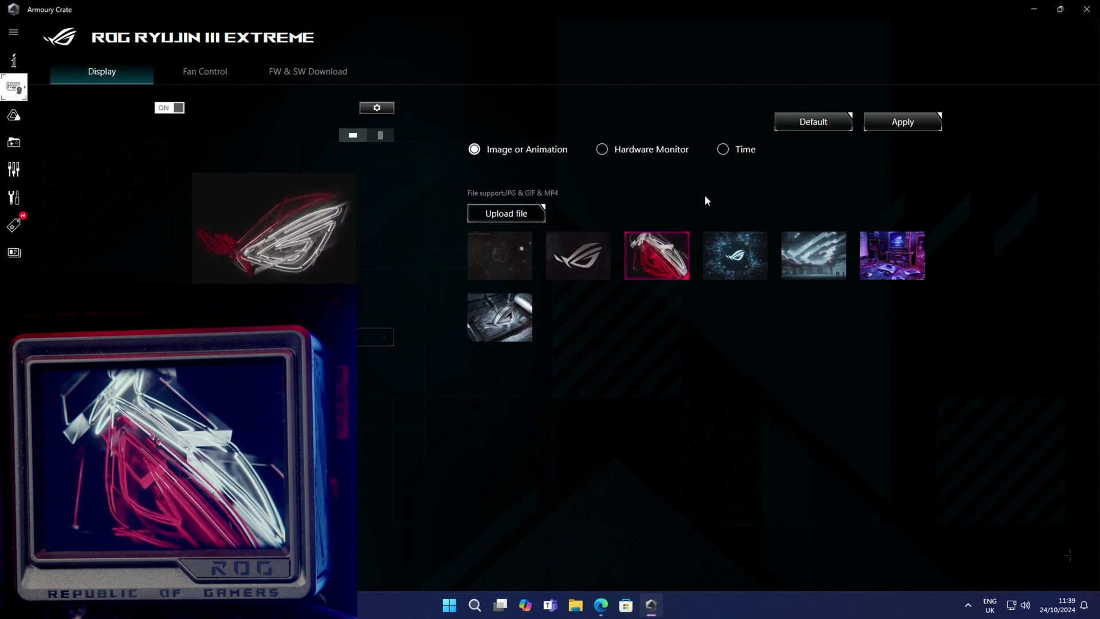
{"action": "left_click", "coordinate": [723, 149]}
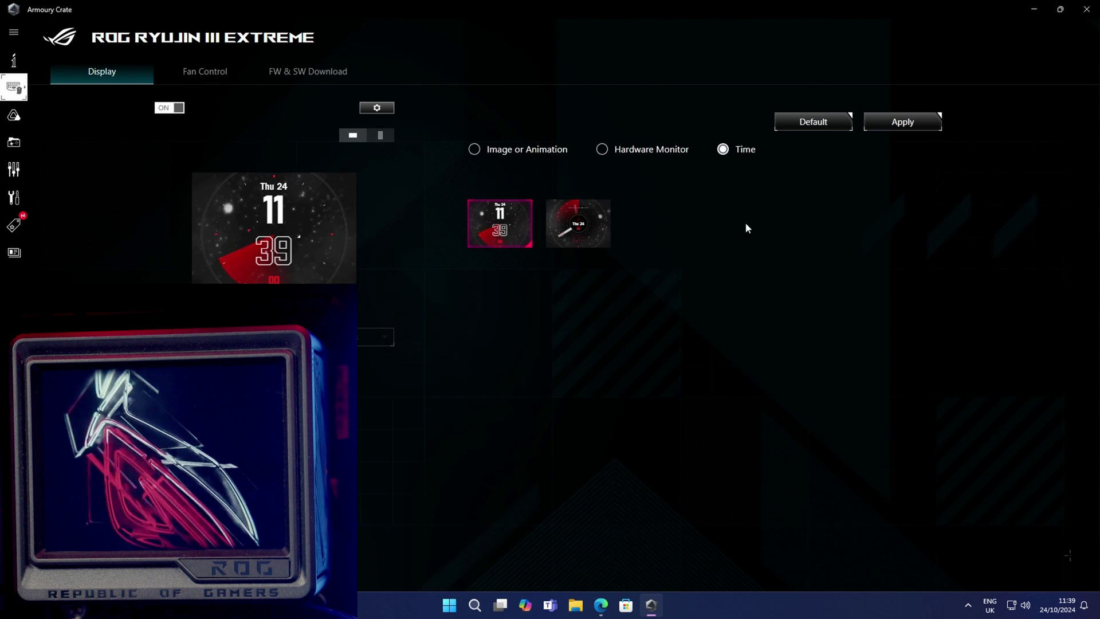
Apply the analog clock face to the cooler LCD, then preview the Hardware Monitor layout.
{"action": "left_click", "coordinate": [882, 126]}
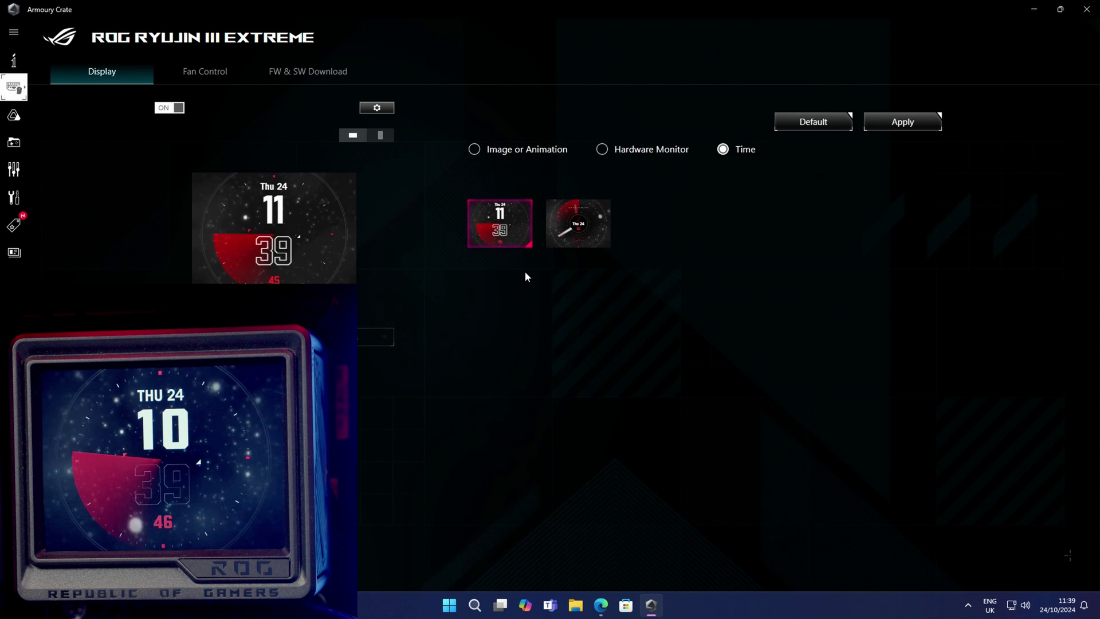
{"action": "left_click", "coordinate": [584, 229]}
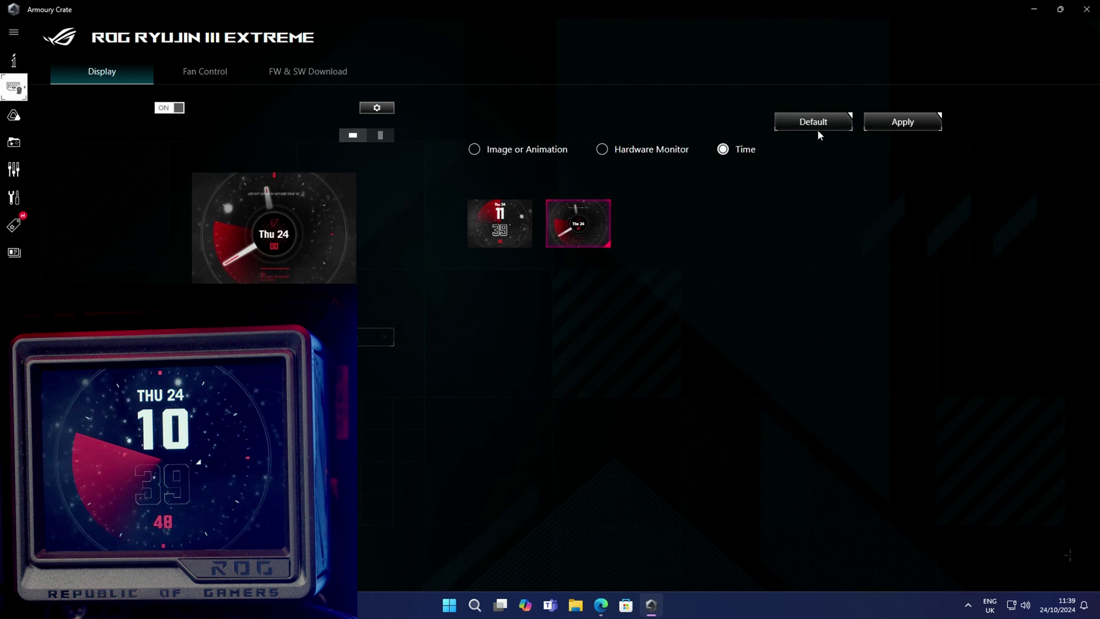
{"action": "left_click", "coordinate": [874, 121]}
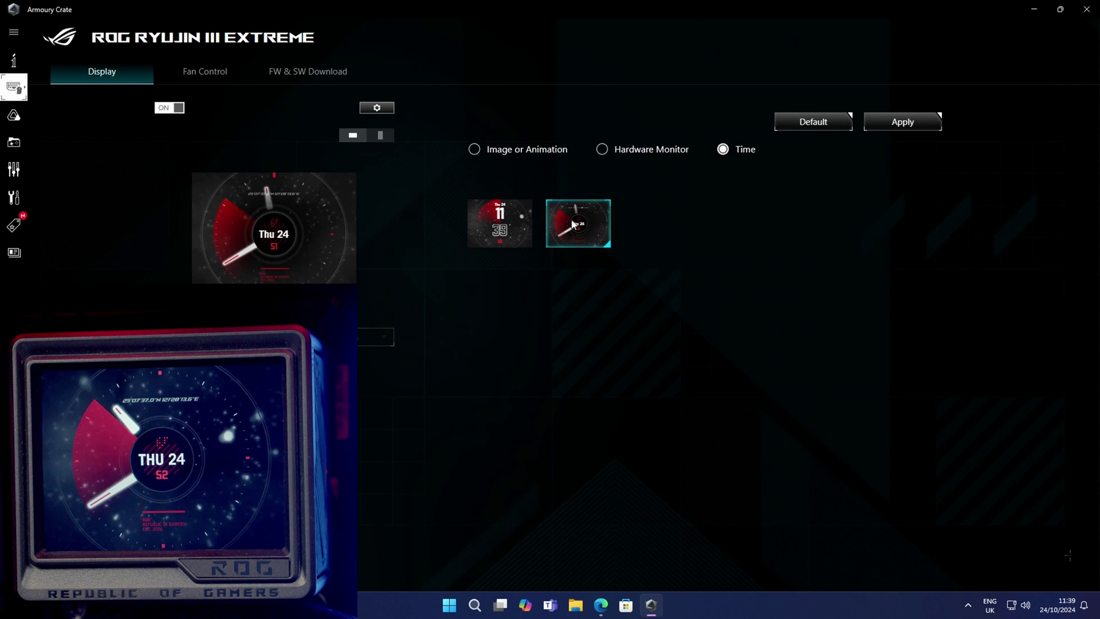
{"action": "left_click", "coordinate": [602, 152]}
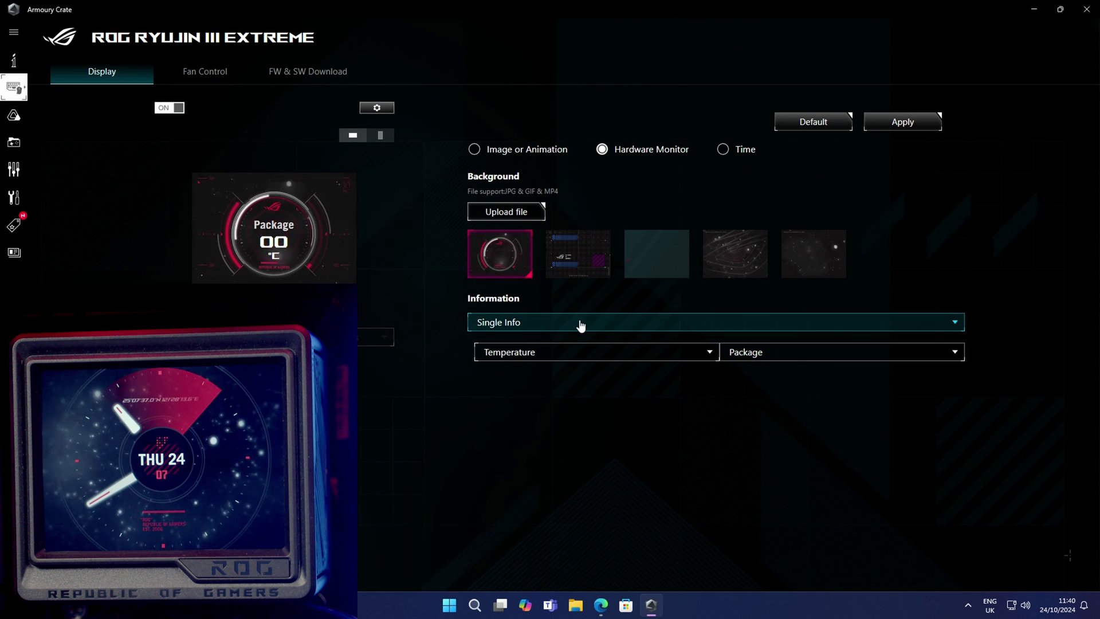
Show three LCD readings, with Package temperature in row one and GPU temperature in row two.
{"action": "left_click", "coordinate": [621, 325]}
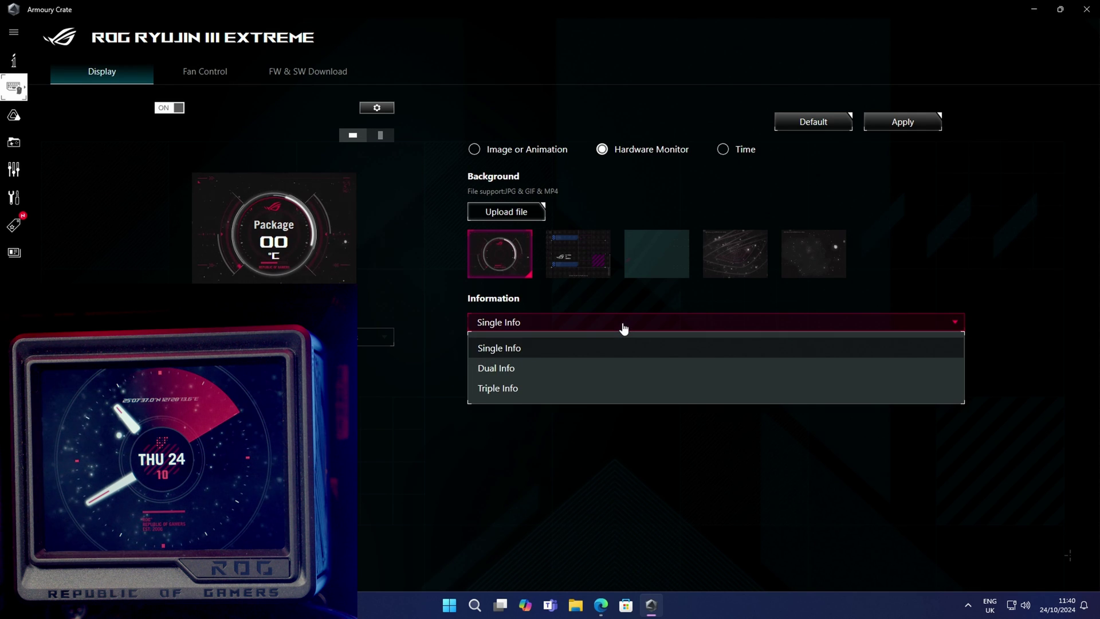
{"action": "left_click", "coordinate": [531, 388]}
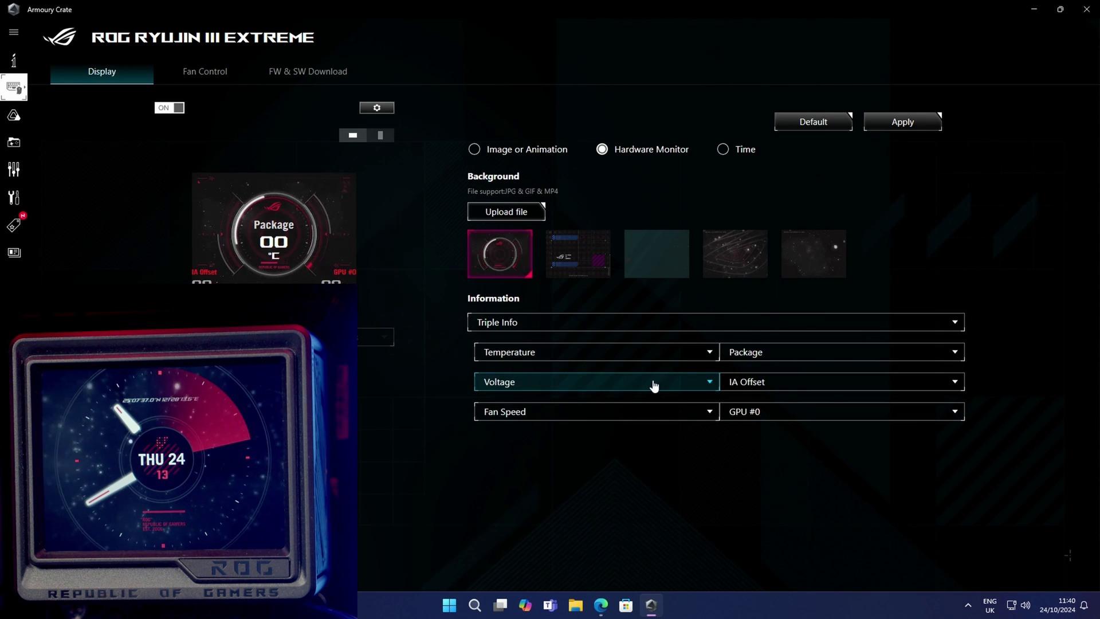
{"action": "left_click", "coordinate": [765, 353]}
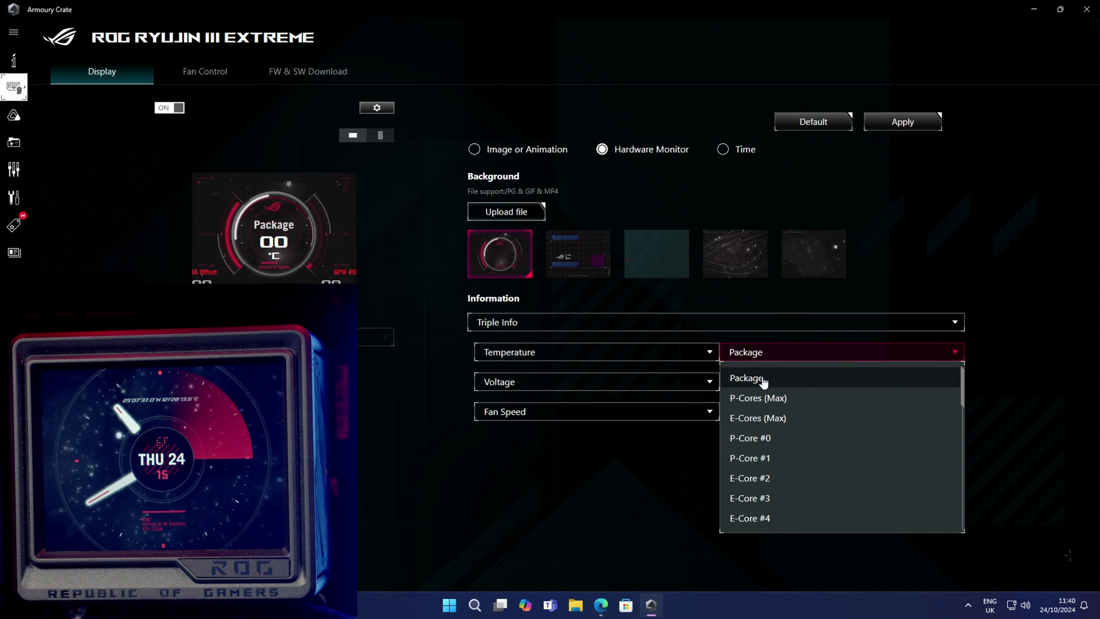
{"action": "left_click", "coordinate": [763, 379]}
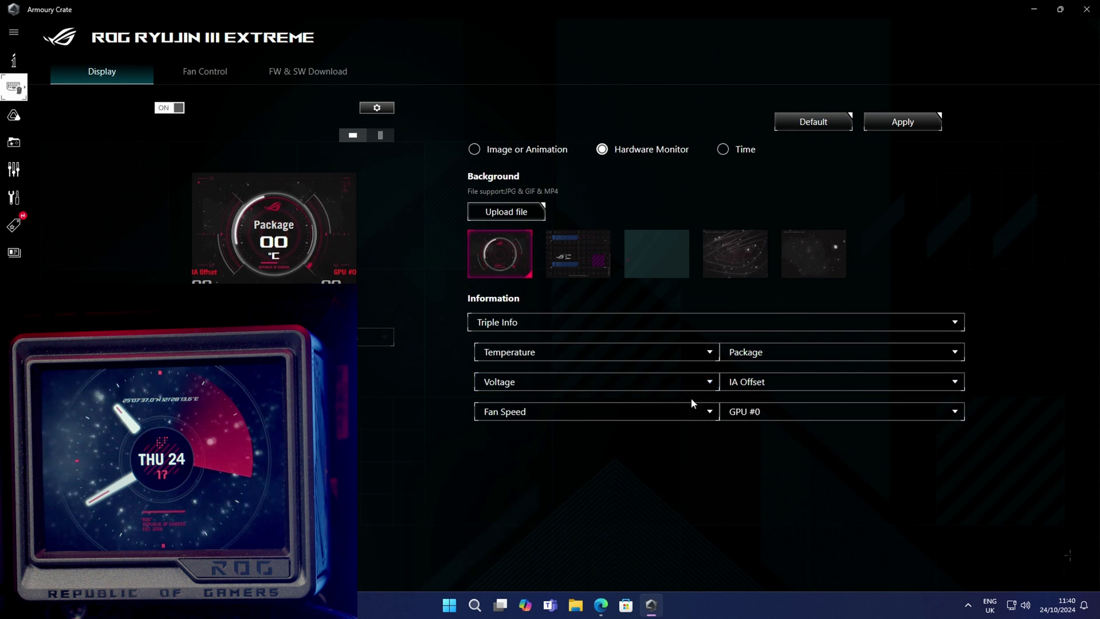
{"action": "left_click", "coordinate": [691, 387]}
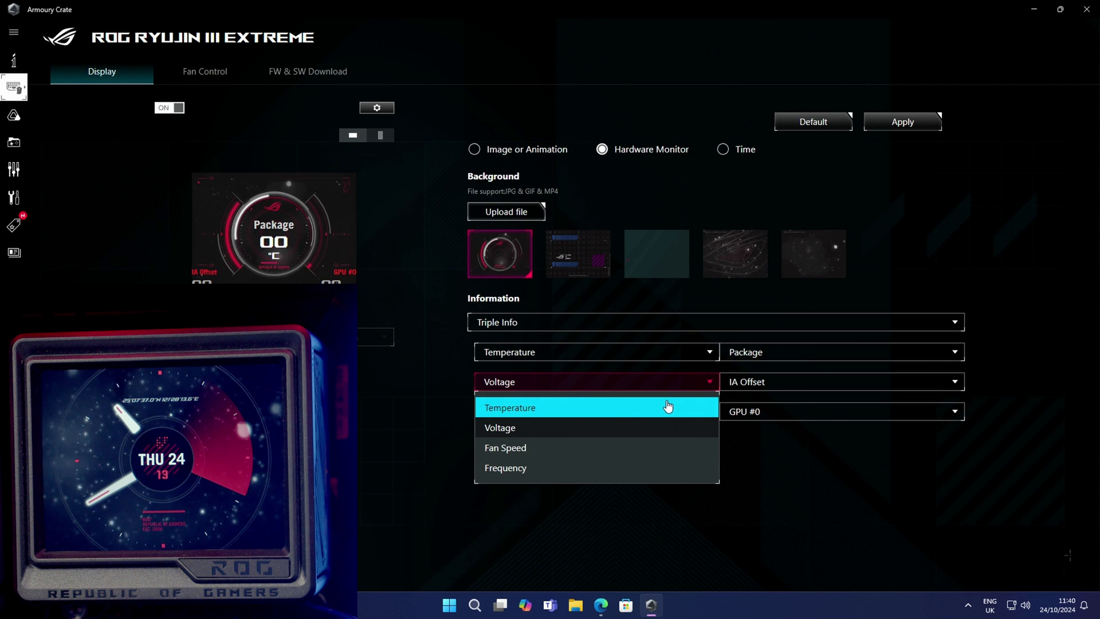
{"action": "left_click", "coordinate": [636, 410]}
{"action": "left_click", "coordinate": [779, 384]}
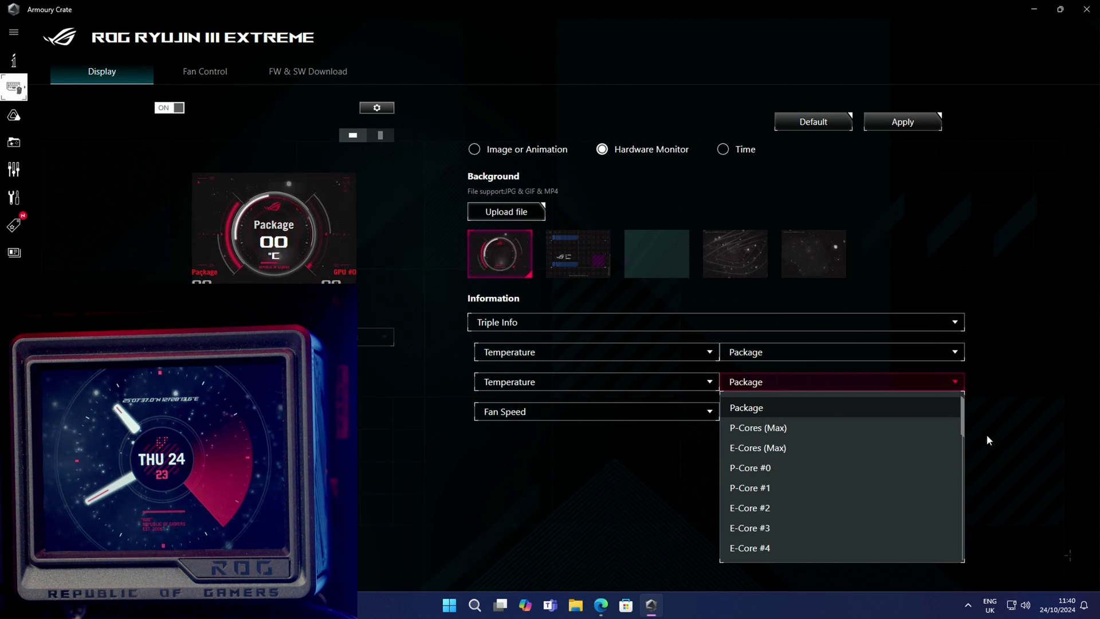
{"action": "left_click_drag", "start_coordinate": [963, 429], "coordinate": [947, 560]}
{"action": "left_click", "coordinate": [744, 490]}
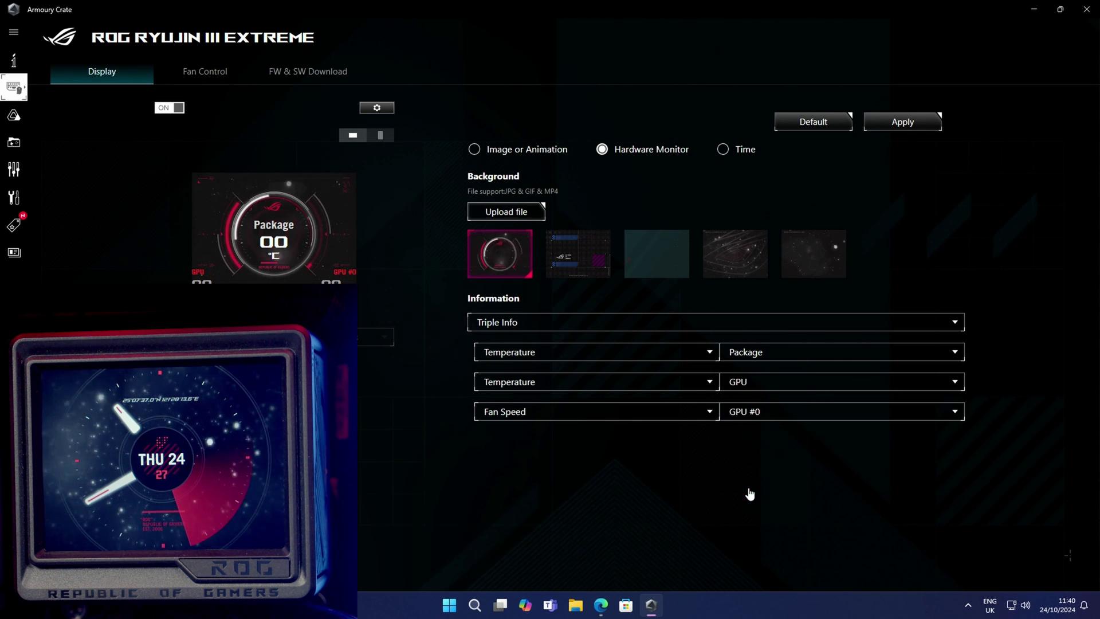
Set the third row to P-Core #1 frequency and apply the hardware monitor layout to the LCD.
{"action": "left_click", "coordinate": [699, 411]}
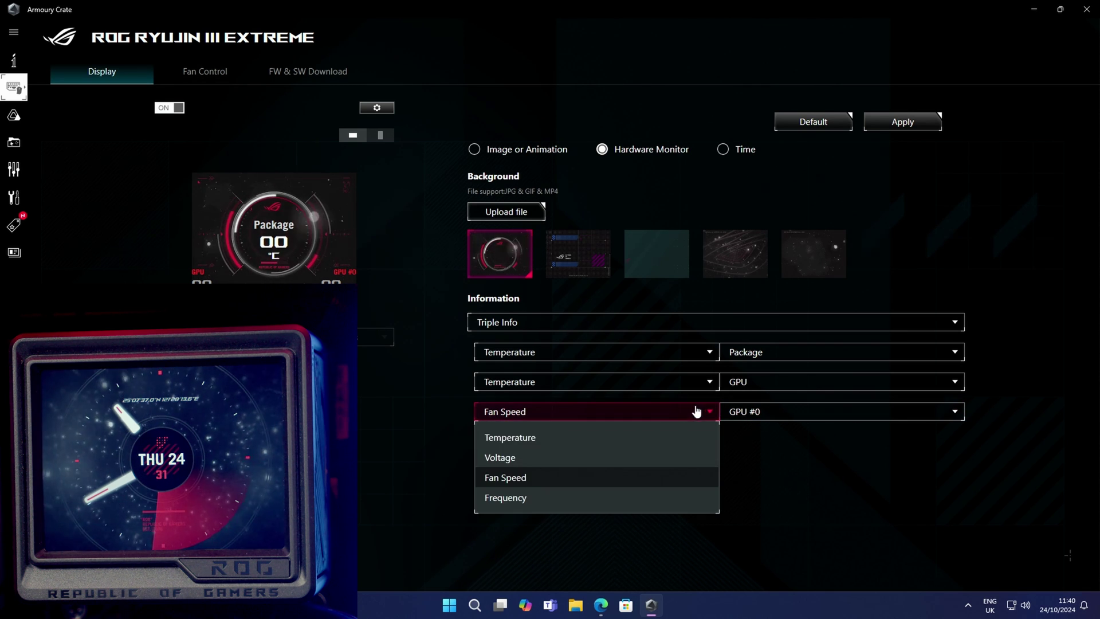
{"action": "left_click", "coordinate": [574, 500]}
{"action": "left_click", "coordinate": [914, 414]}
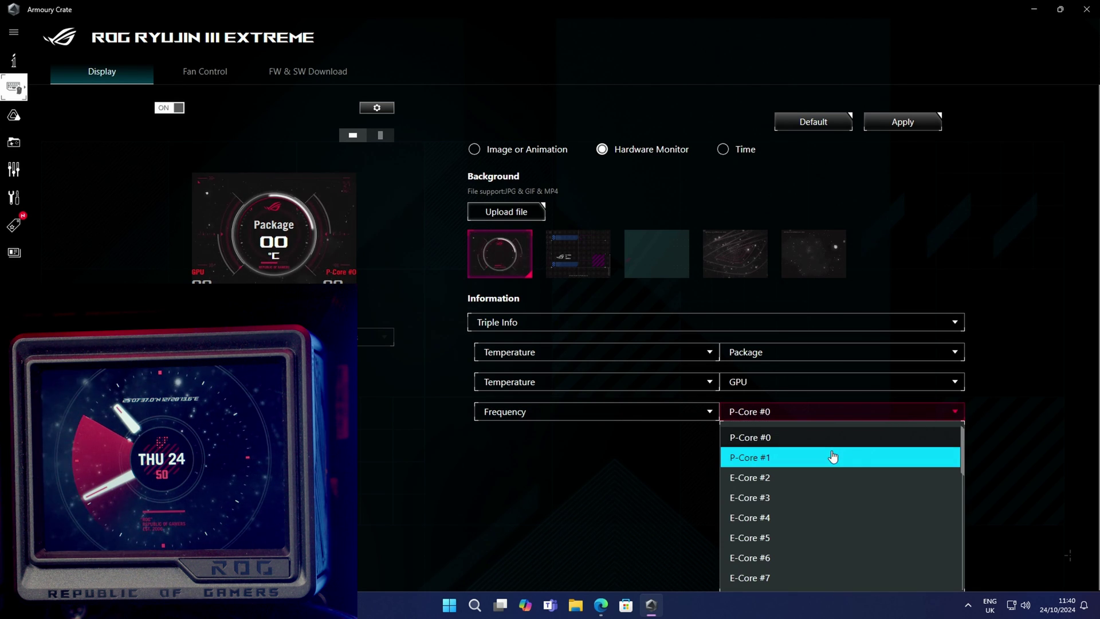
{"action": "left_click", "coordinate": [830, 454]}
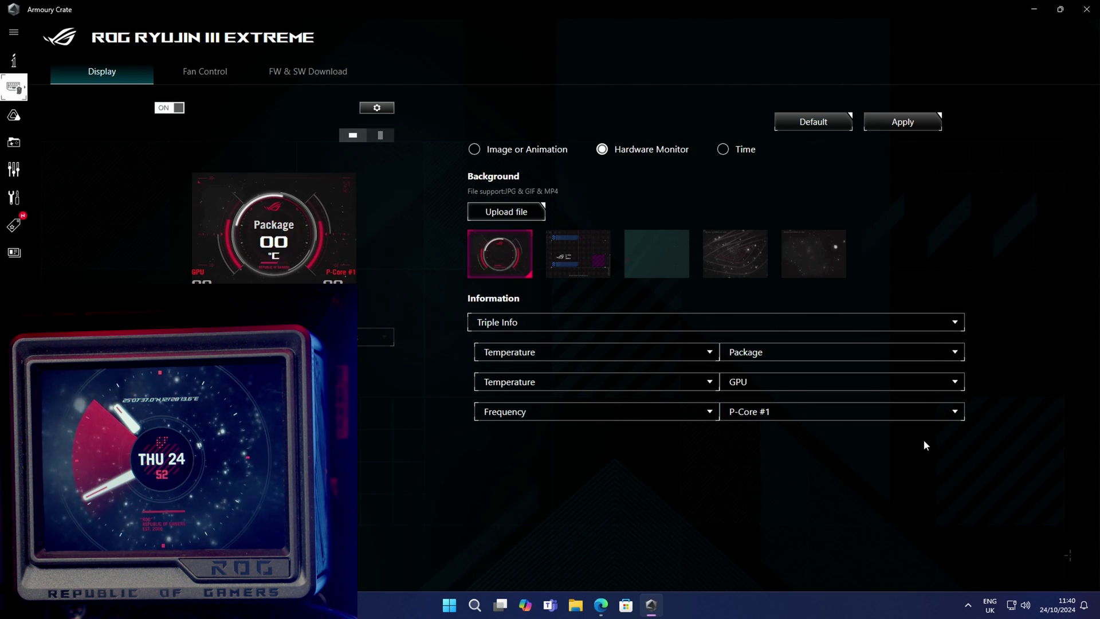
{"action": "left_click", "coordinate": [906, 122]}
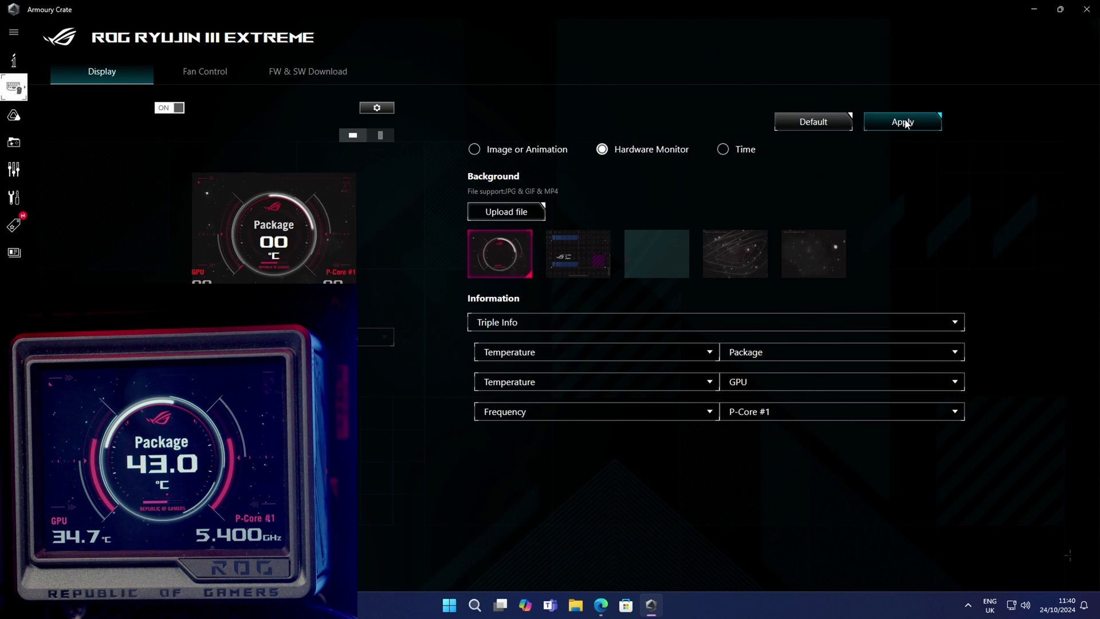
{"action": "left_click", "coordinate": [205, 80]}
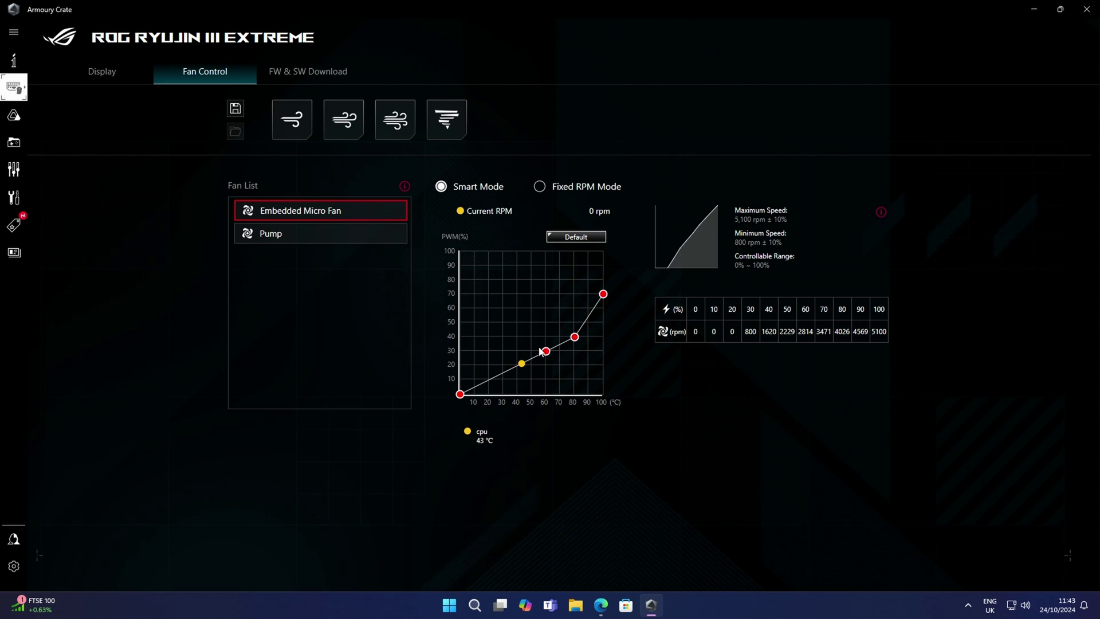
Set the Embedded Micro Fan to Fixed RPM, test 0 and 5100 rpm, then reset to 800 rpm.
{"action": "left_click", "coordinate": [541, 187]}
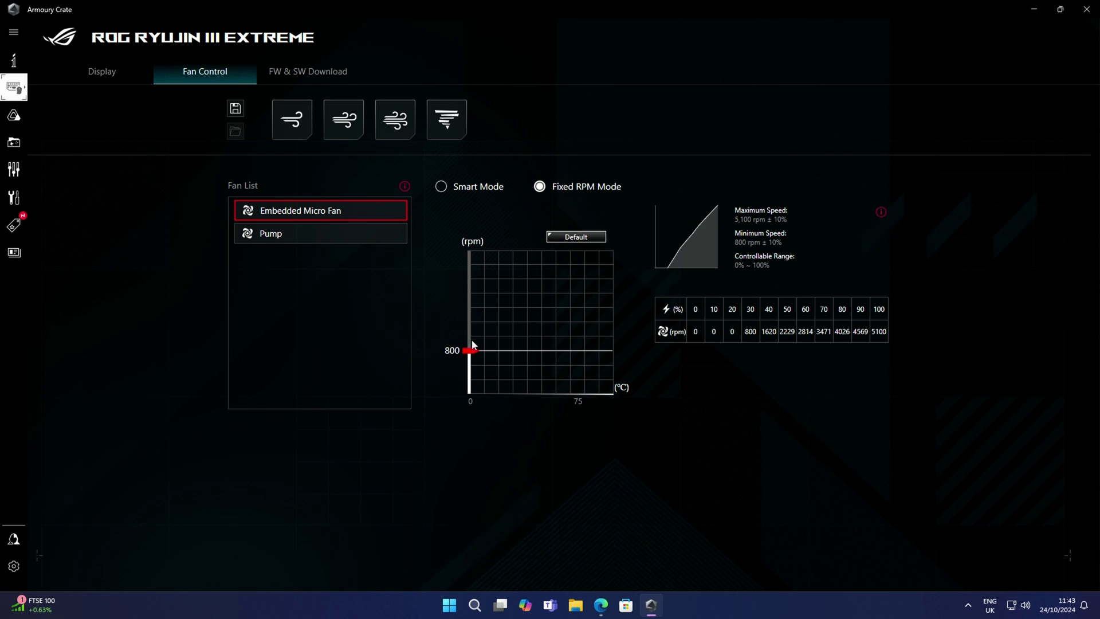
{"action": "left_click_drag", "start_coordinate": [471, 351], "coordinate": [468, 378]}
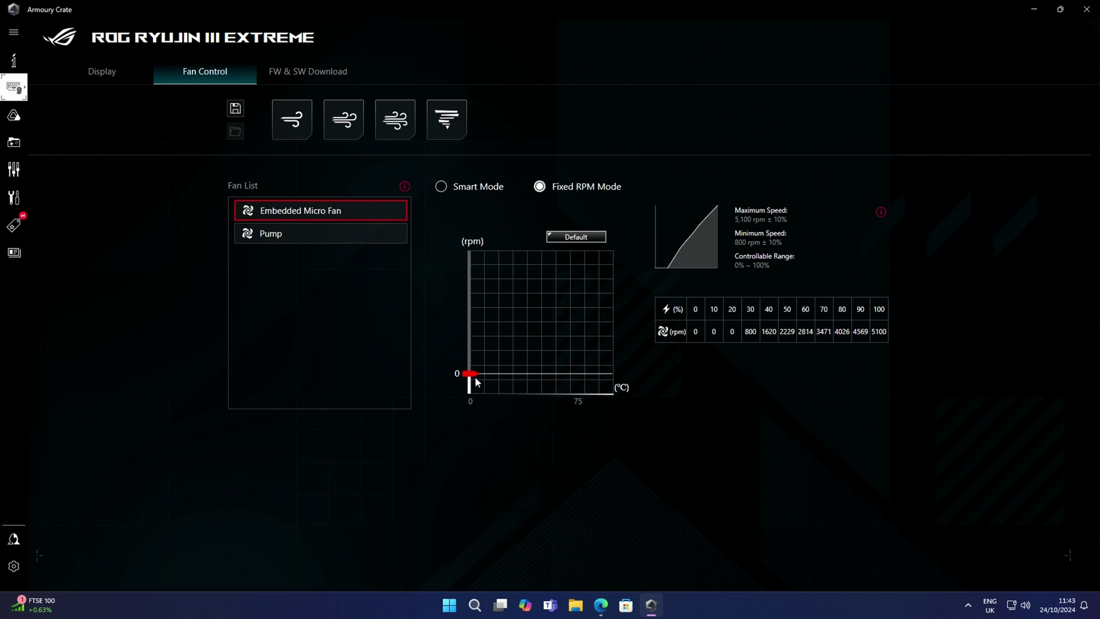
{"action": "left_click_drag", "start_coordinate": [473, 373], "coordinate": [479, 238]}
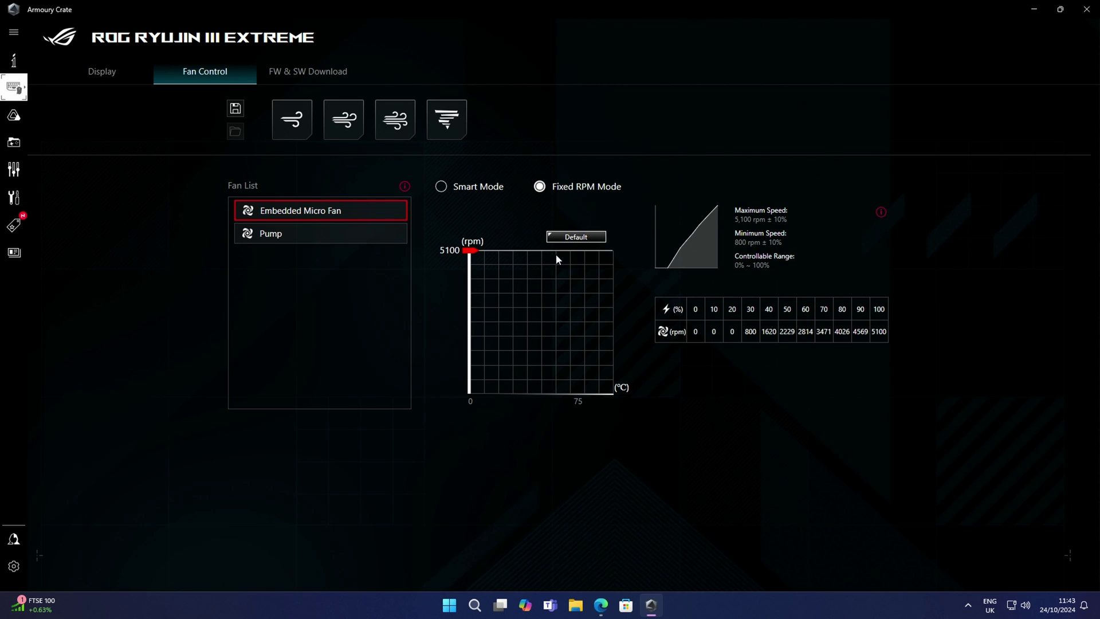
{"action": "left_click", "coordinate": [584, 239]}
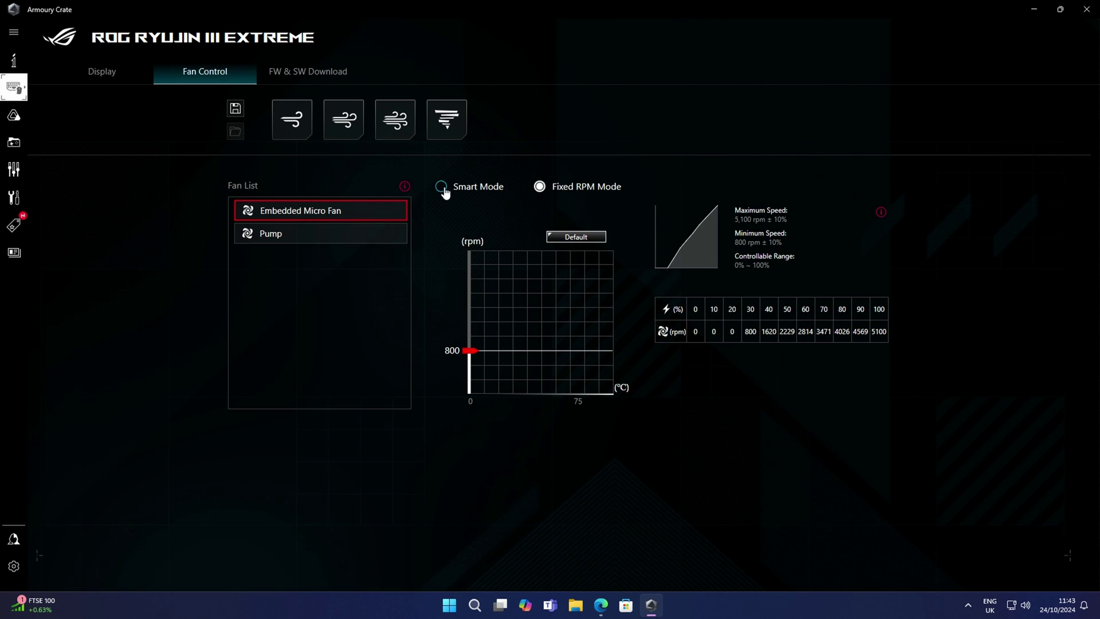
Try the Silent, Standard, Turbo and Full speed presets, then reset the micro fan to 800 rpm.
{"action": "left_click", "coordinate": [292, 120]}
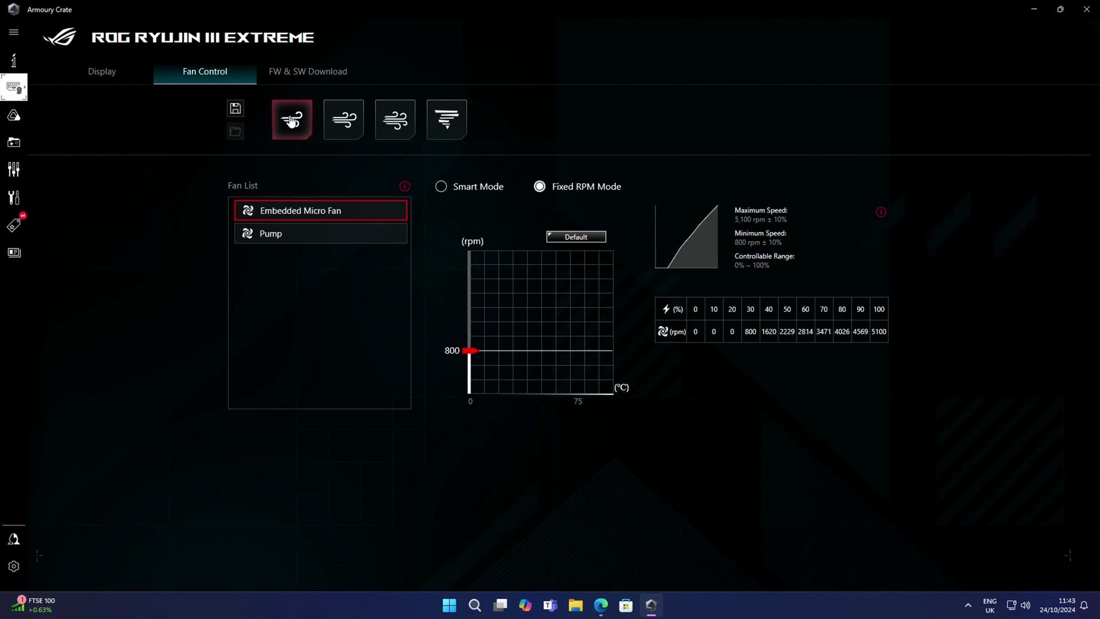
{"action": "left_click", "coordinate": [353, 125]}
{"action": "left_click", "coordinate": [390, 124]}
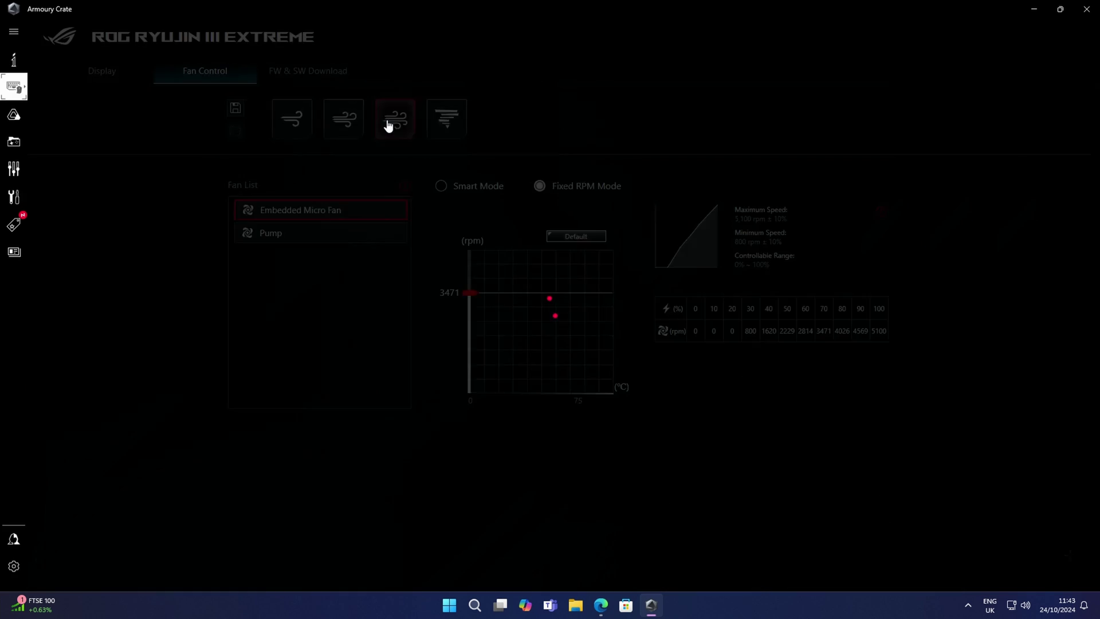
{"action": "left_click", "coordinate": [450, 123]}
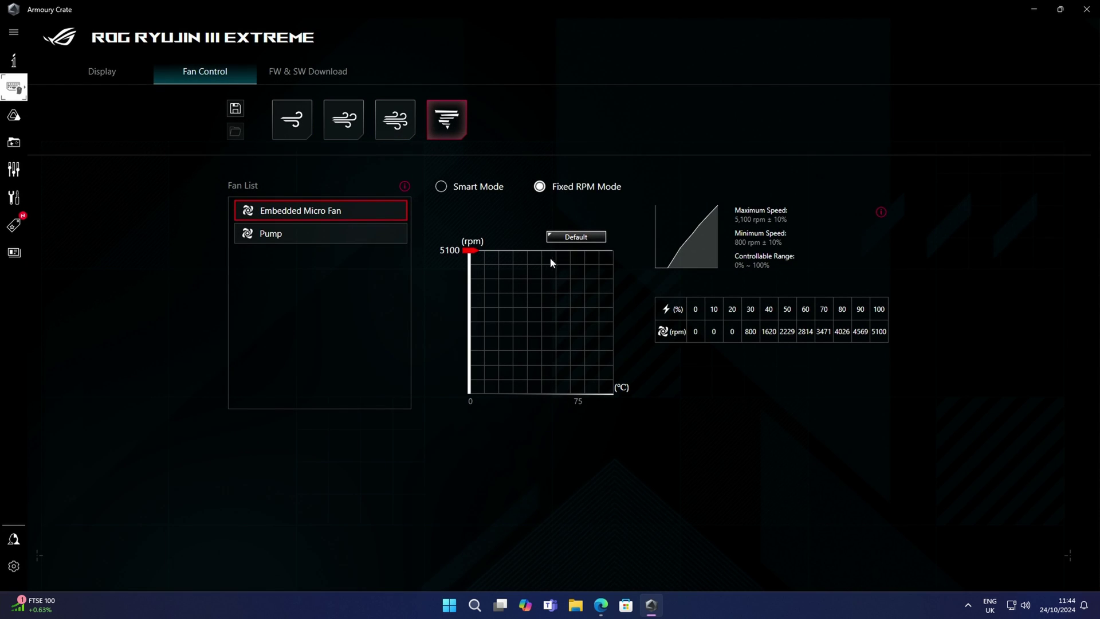
{"action": "left_click", "coordinate": [570, 238]}
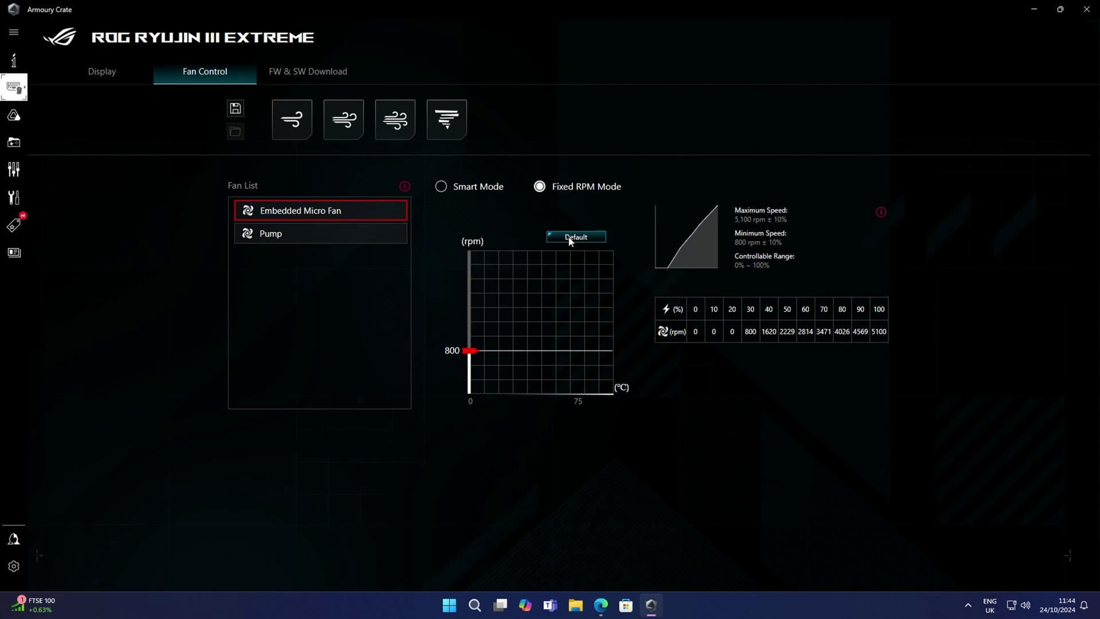
Return the micro fan to Smart Mode and restore the Pump's default 20%–65% curve.
{"action": "left_click", "coordinate": [442, 188]}
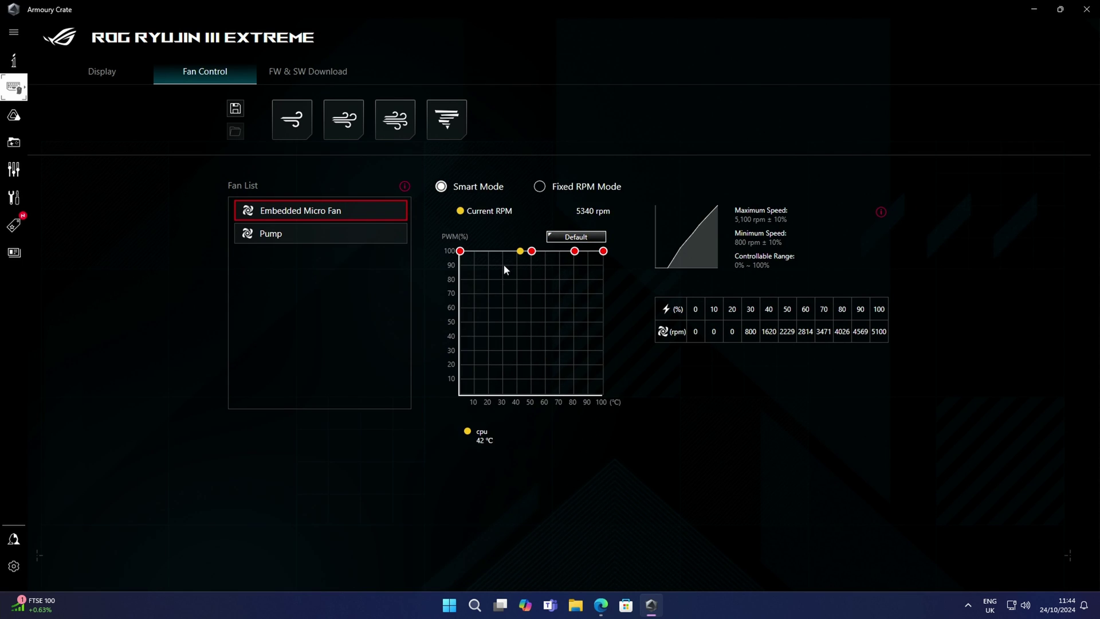
{"action": "left_click", "coordinate": [322, 241]}
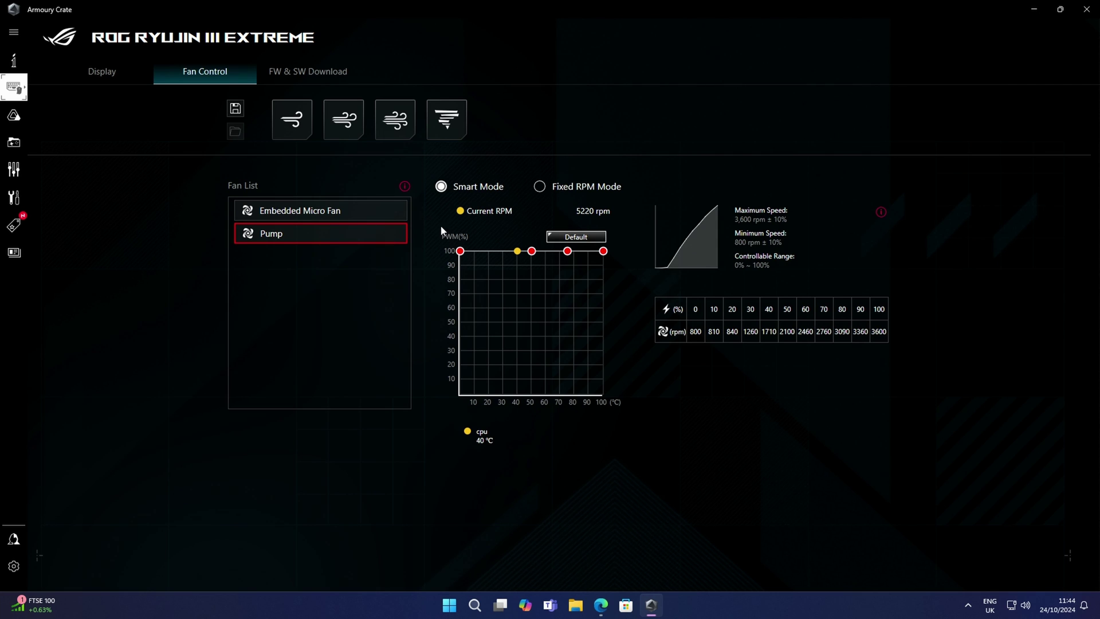
{"action": "left_click", "coordinate": [570, 237]}
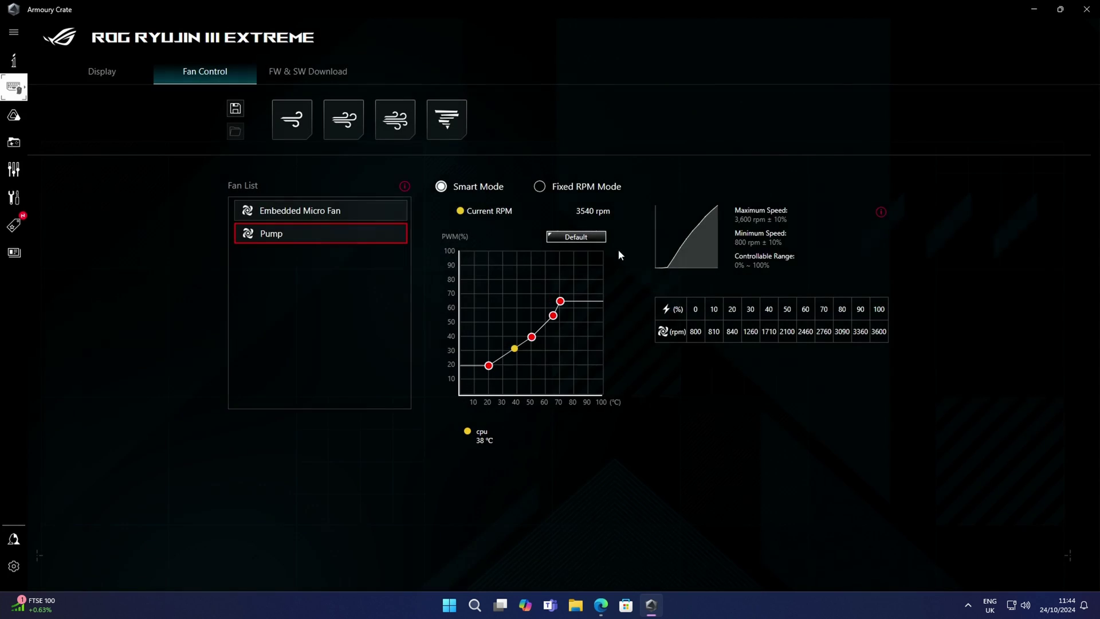